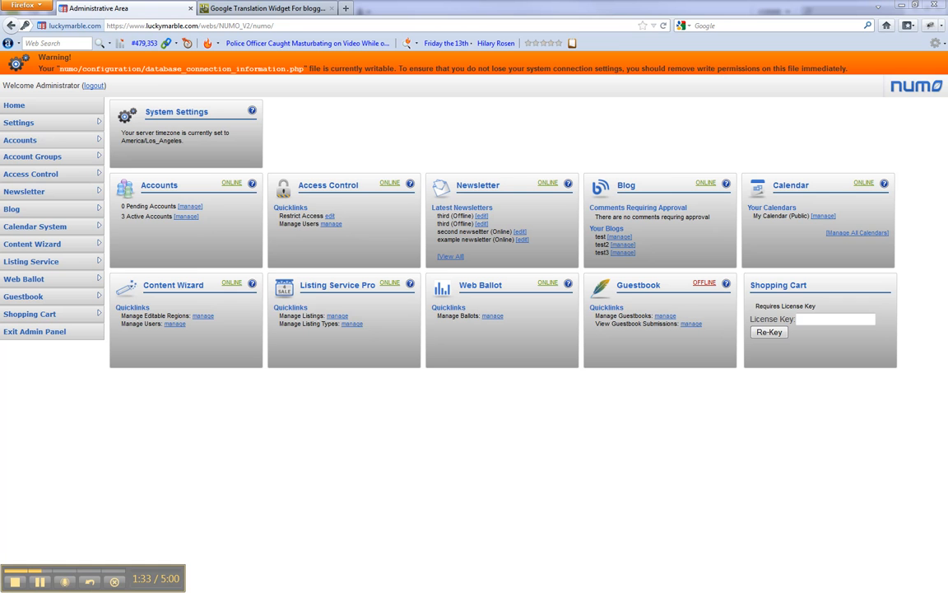
# Step: Switch to Dreamweaver and display the NUMO - V2 TEST site's files in Remote view
pyautogui.hotkey('alt', 'Tab')
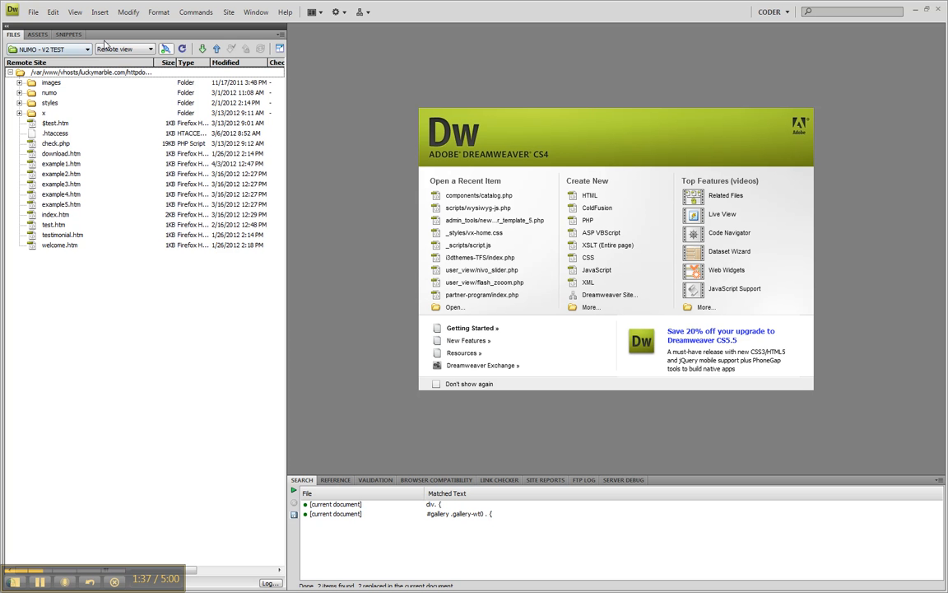
pyautogui.click(127, 50)
pyautogui.click(108, 48)
pyautogui.click(109, 59)
pyautogui.click(127, 51)
pyautogui.click(115, 61)
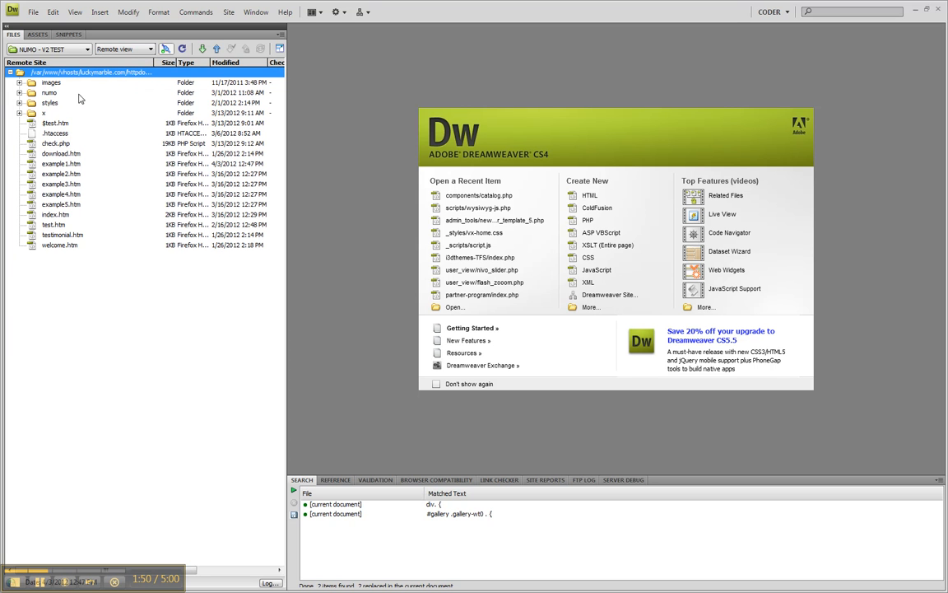
# Step: Set the permissions of database_connection_information.php in the remote numo/configuration folder to 444
pyautogui.click(18, 93)
pyautogui.click(31, 113)
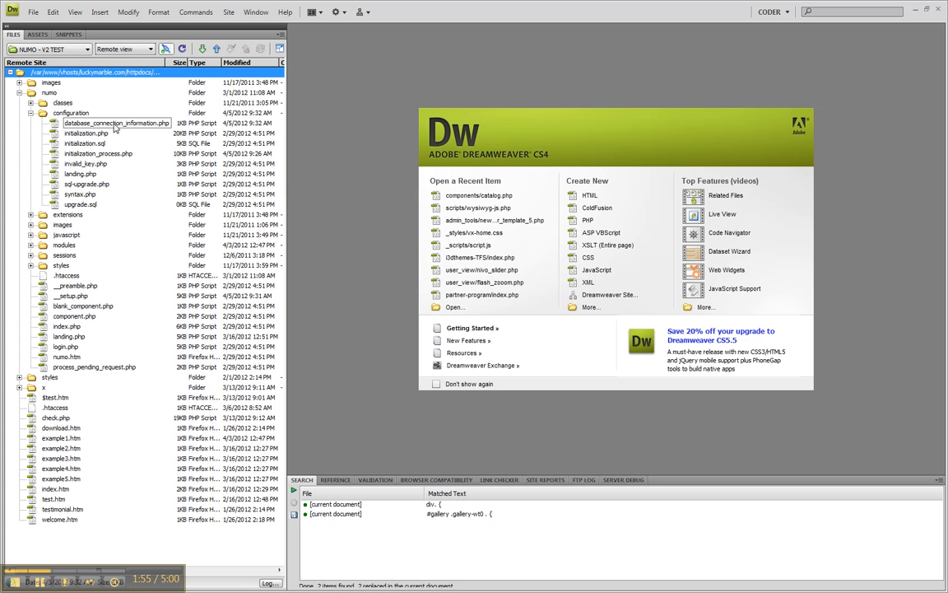
pyautogui.rightClick(116, 125)
pyautogui.click(156, 338)
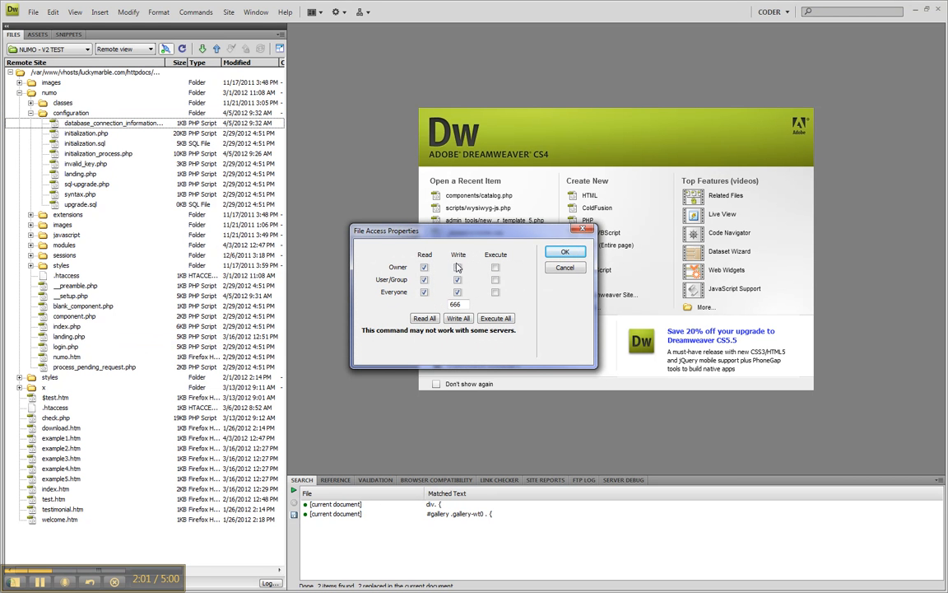
pyautogui.moveTo(462, 304); pyautogui.dragTo(437, 307)
pyautogui.write('444')
pyautogui.click(457, 293)
pyautogui.click(564, 252)
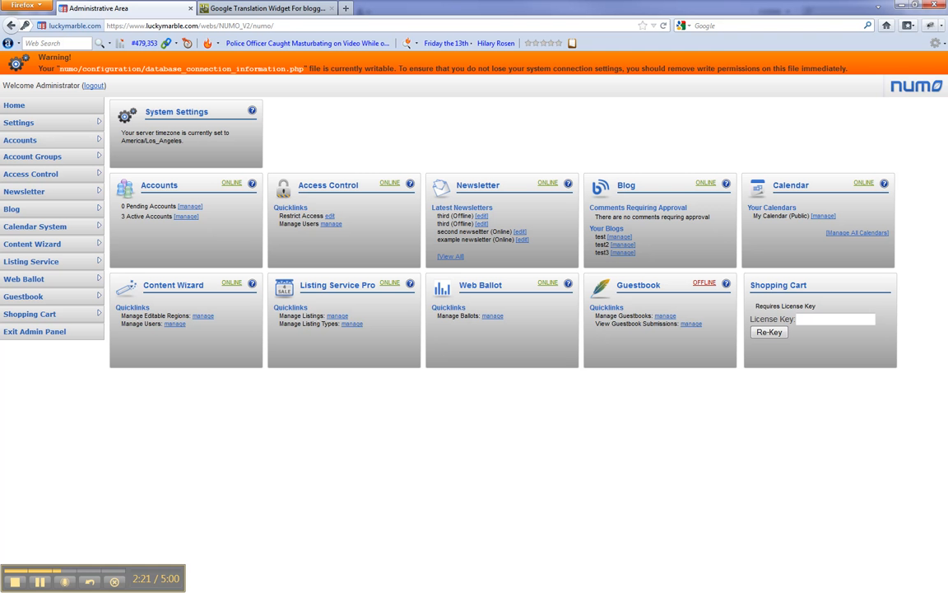
# Step: Switch to Firefox and reload the NUMO admin page, resending the form data, to check the writable-file warning
pyautogui.hotkey('alt', 'Tab')
pyautogui.click(662, 25)
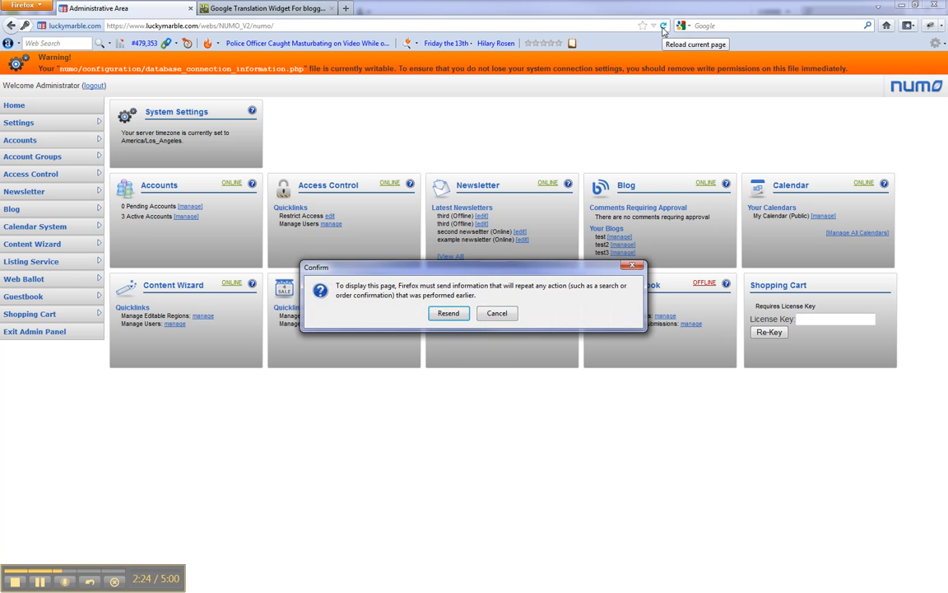
pyautogui.click(450, 313)
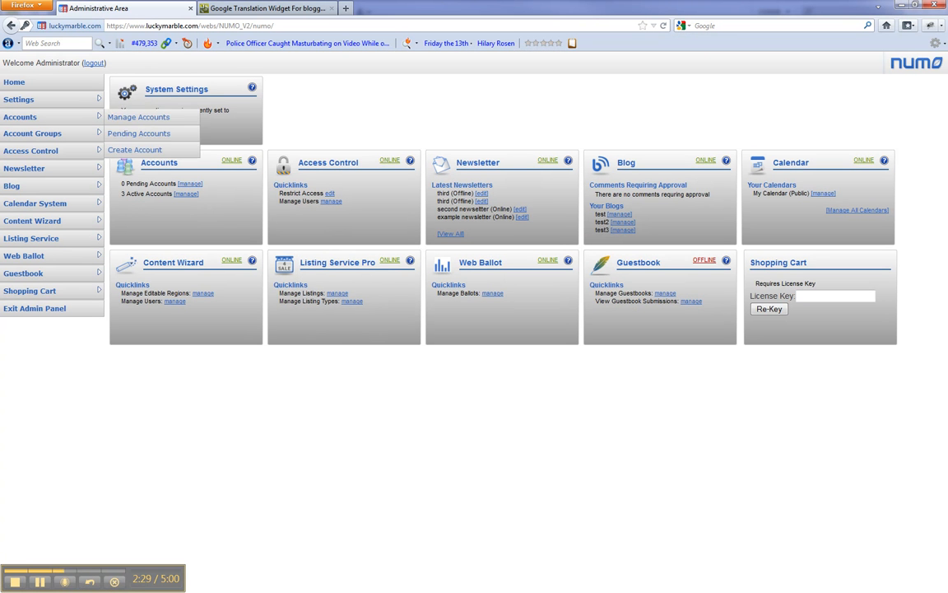
# Step: Switch to Dreamweaver, set database_connection_information.php permissions to 666, and reload the NUMO admin page in Firefox with its form data resent
pyautogui.hotkey('alt', 'Tab')
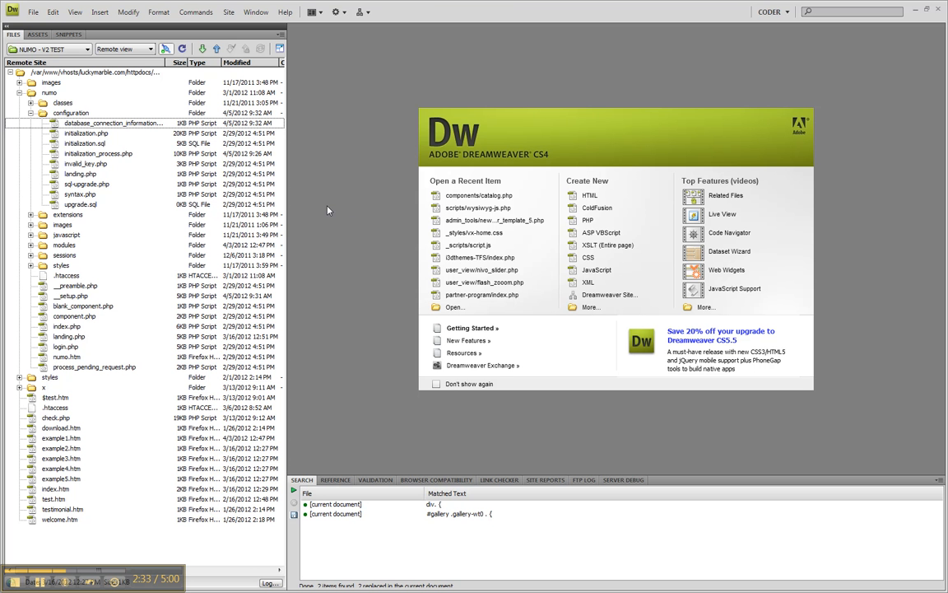
pyautogui.rightClick(141, 124)
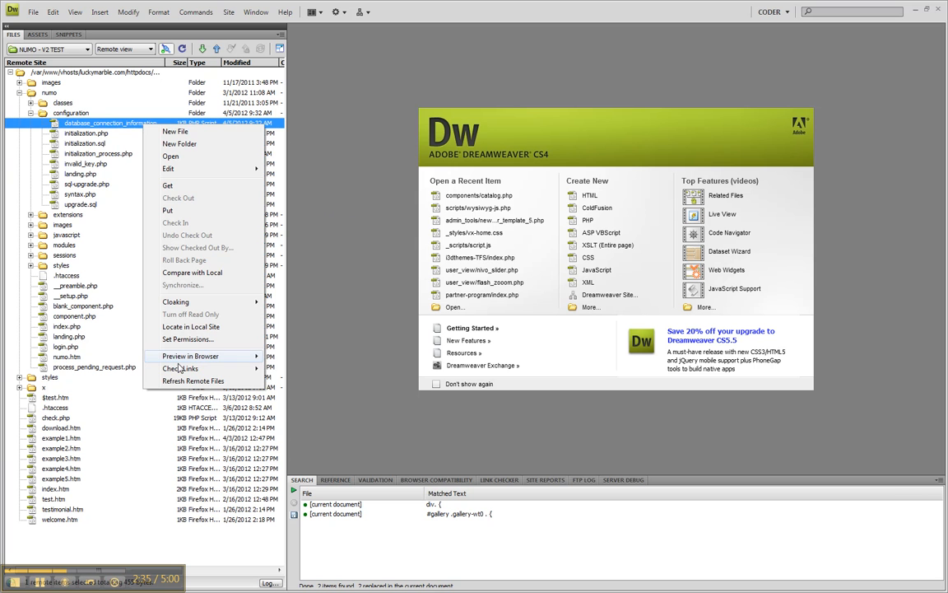
pyautogui.moveTo(179, 362)
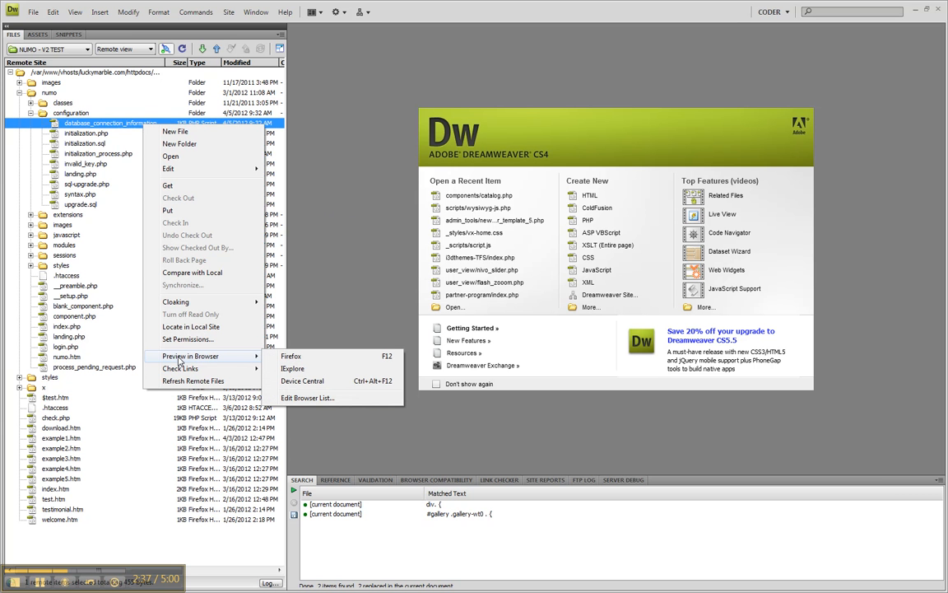
pyautogui.click(188, 339)
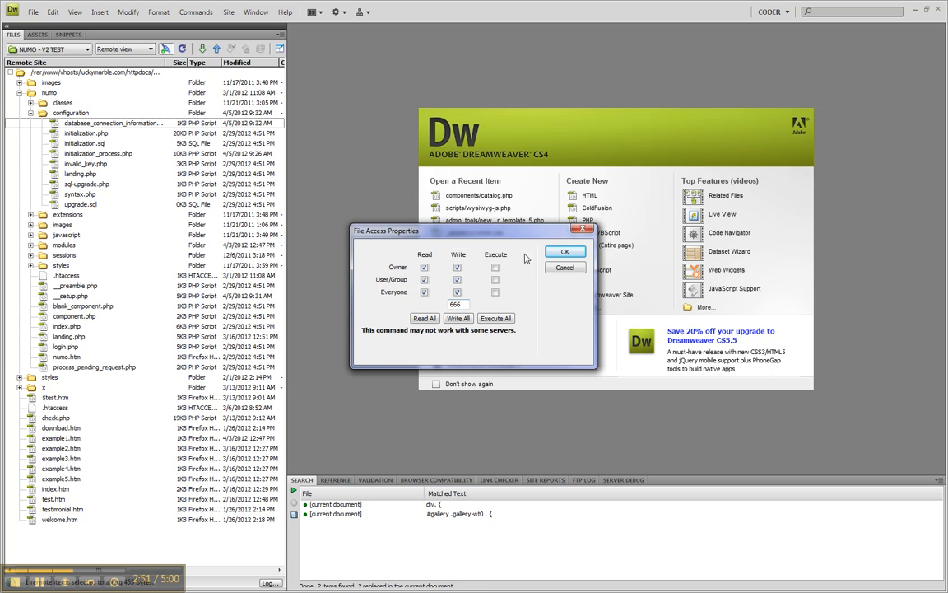
pyautogui.click(560, 252)
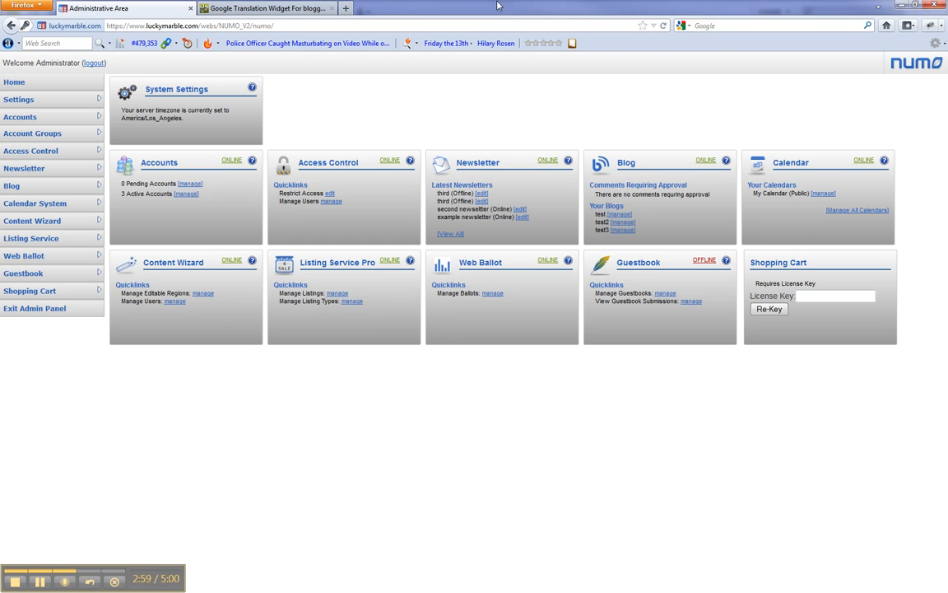
pyautogui.click(661, 27)
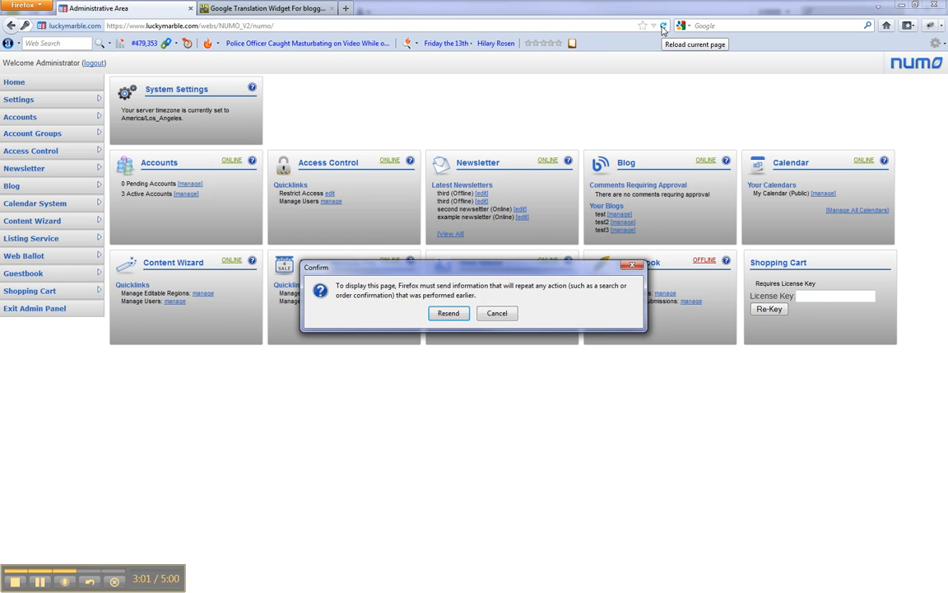
pyautogui.click(448, 314)
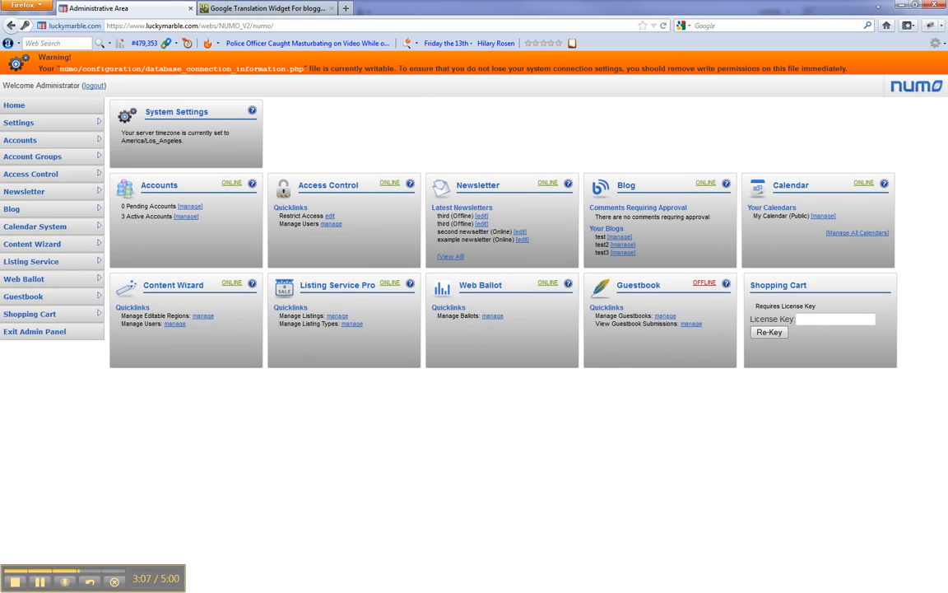
# Step: Switch to FileZilla and open the remote folder httpdocs/webs/NUMO_V2/numo
pyautogui.hotkey('alt', 'Tab')
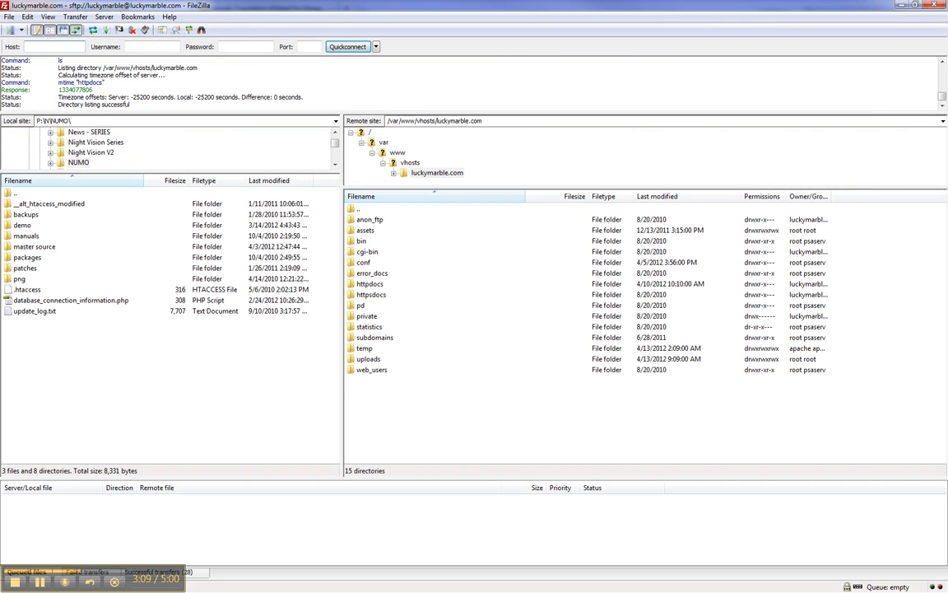
pyautogui.doubleClick(368, 283)
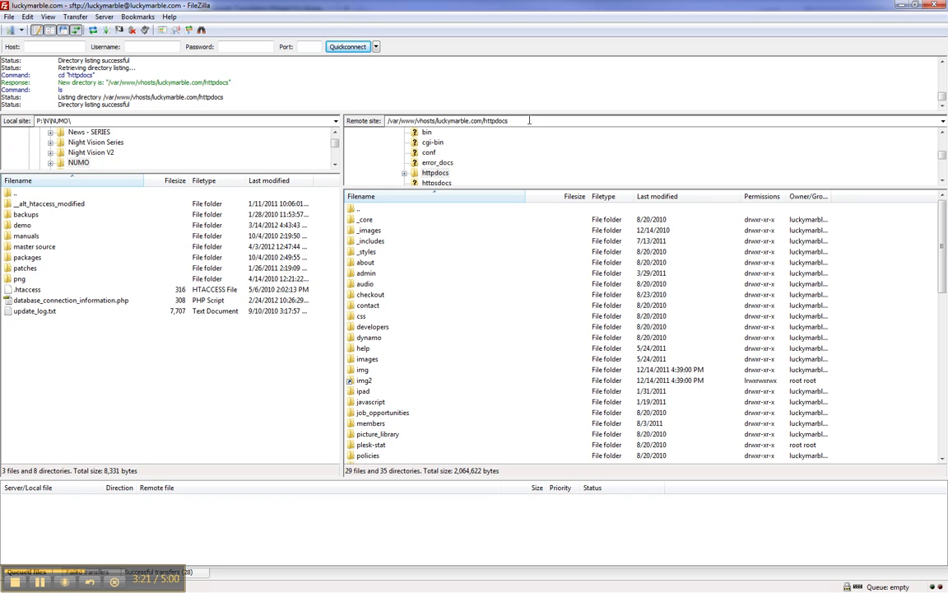
pyautogui.write('/webs/NUMO_V')
pyautogui.press('Return')
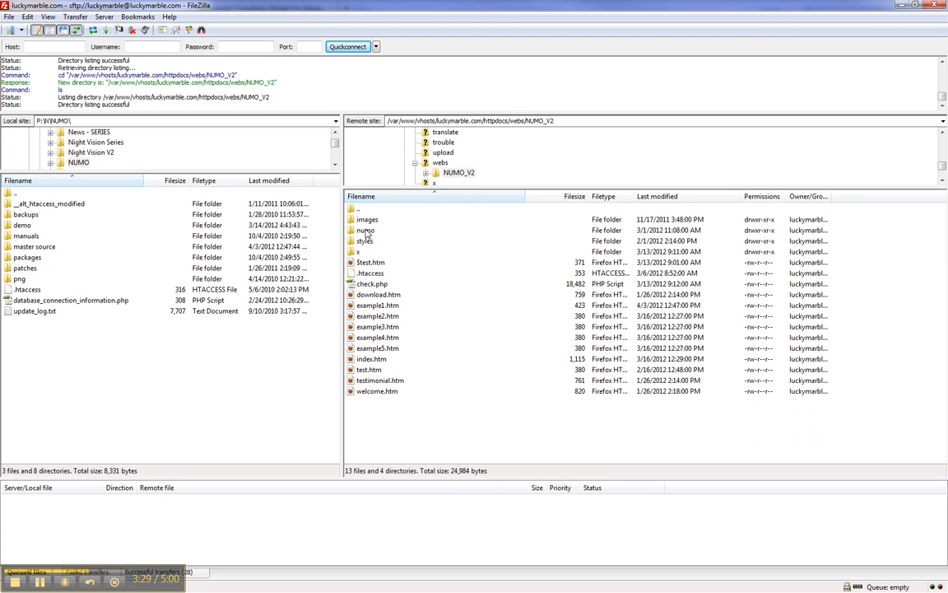
pyautogui.doubleClick(365, 230)
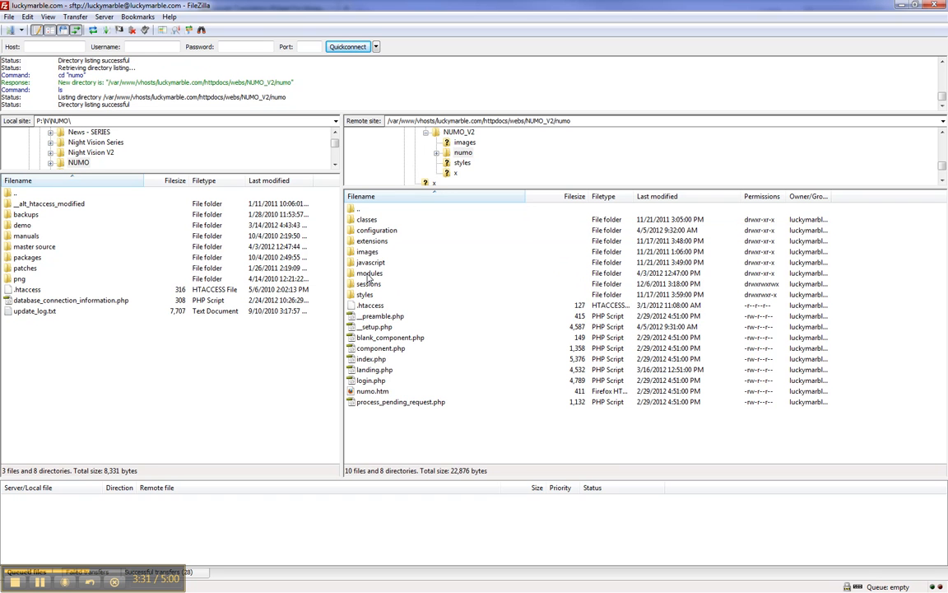
pyautogui.doubleClick(368, 274)
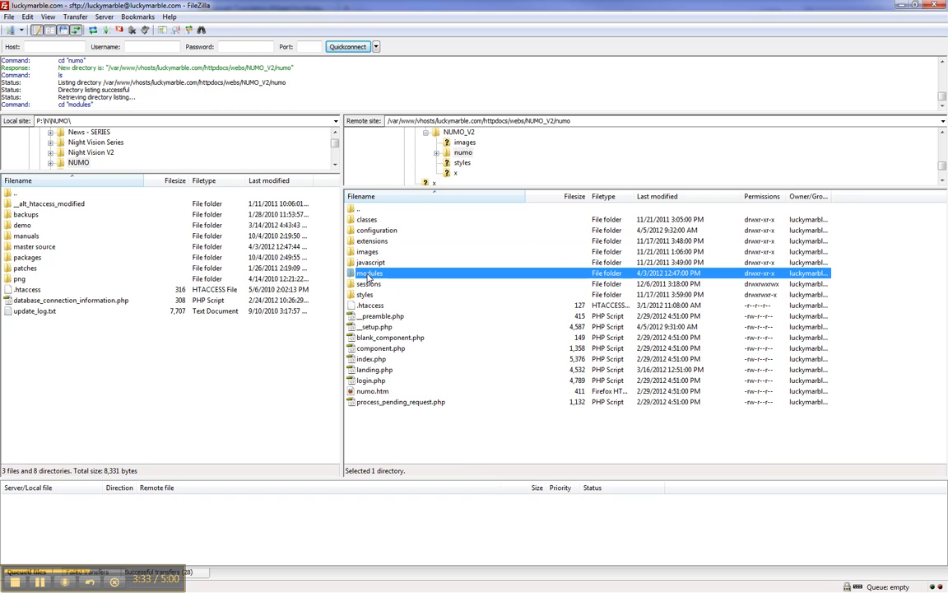
pyautogui.click(371, 231)
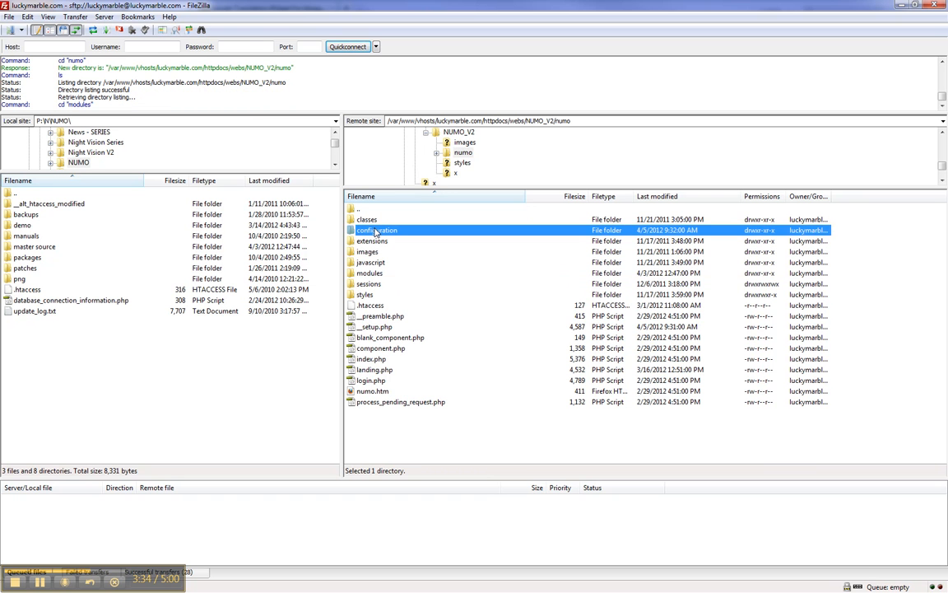
pyautogui.click(359, 211)
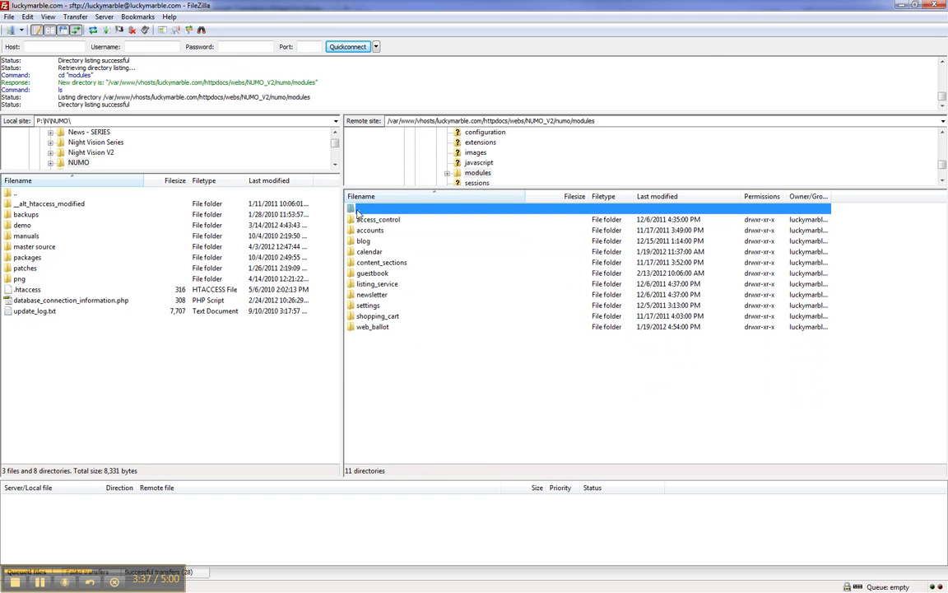
pyautogui.doubleClick(358, 211)
# Step: Open the remote configuration folder and set the permissions of database_connection_information.php to 444, with Write off for owner, group and public
pyautogui.doubleClick(360, 231)
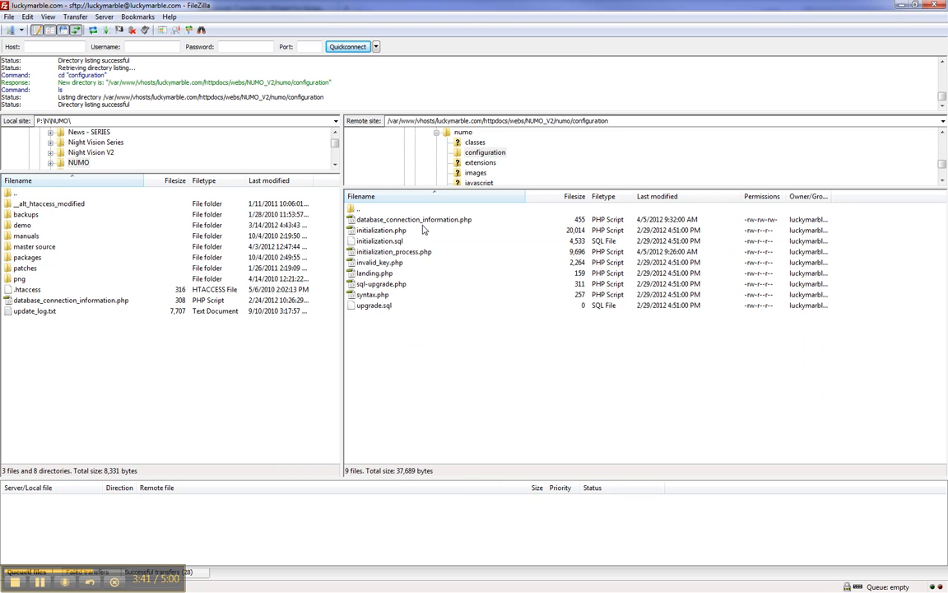
pyautogui.click(430, 224)
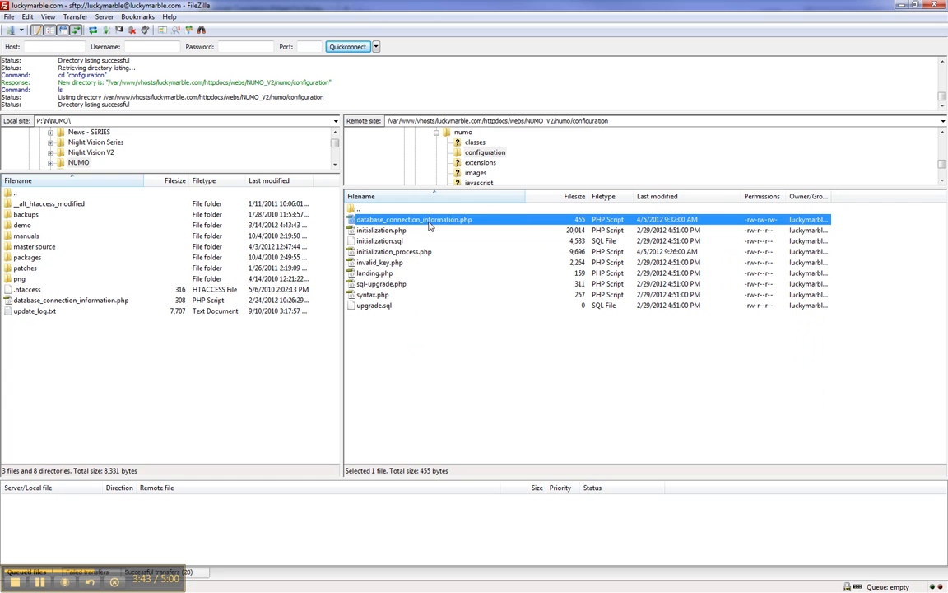
pyautogui.rightClick(429, 222)
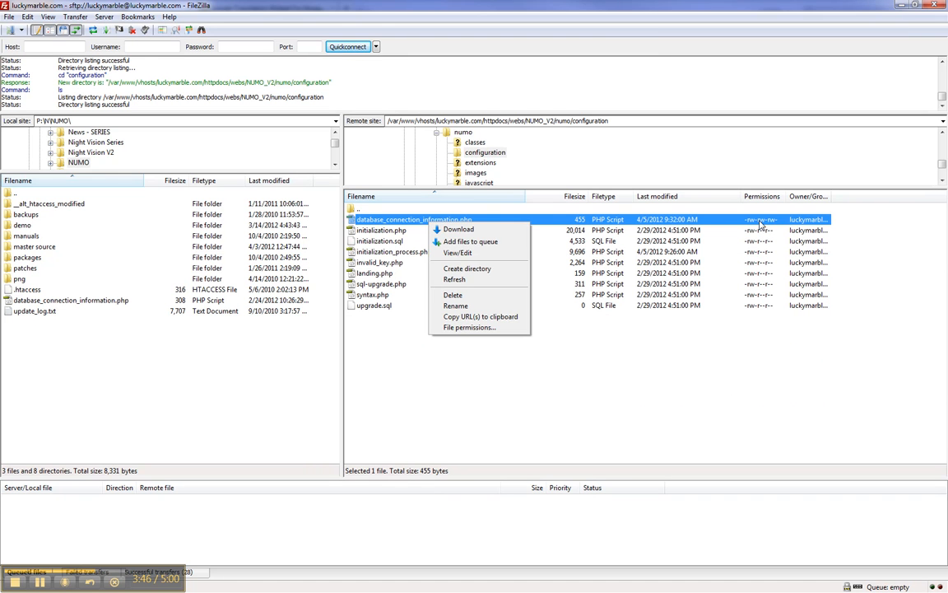
pyautogui.click(479, 329)
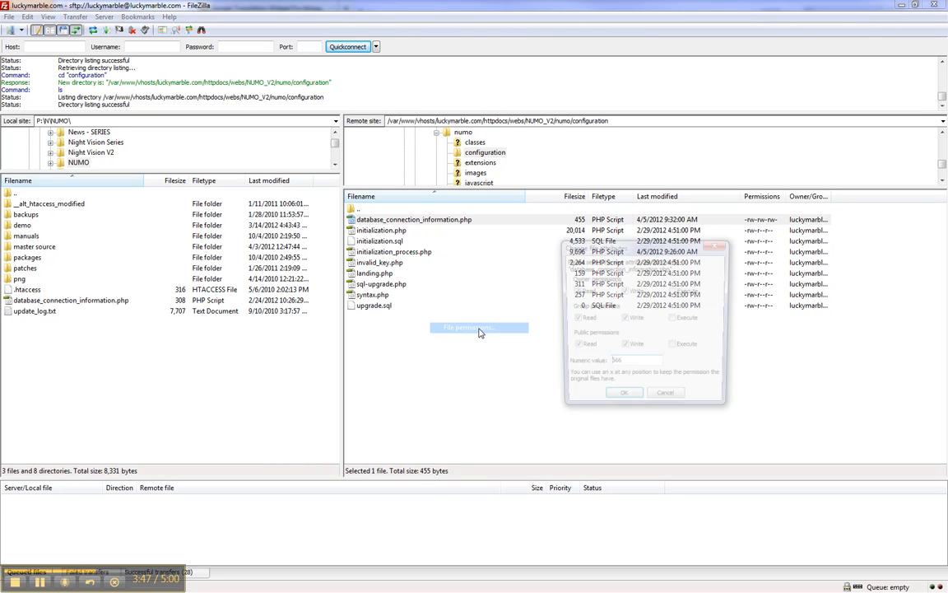
pyautogui.write('444')
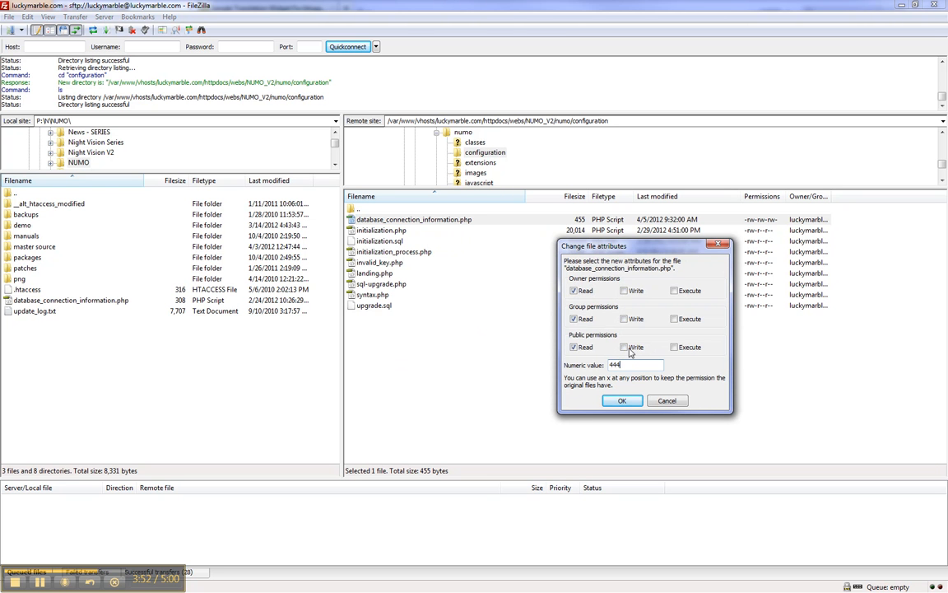
pyautogui.click(623, 292)
pyautogui.click(624, 292)
pyautogui.click(624, 292)
pyautogui.click(624, 292)
pyautogui.click(624, 291)
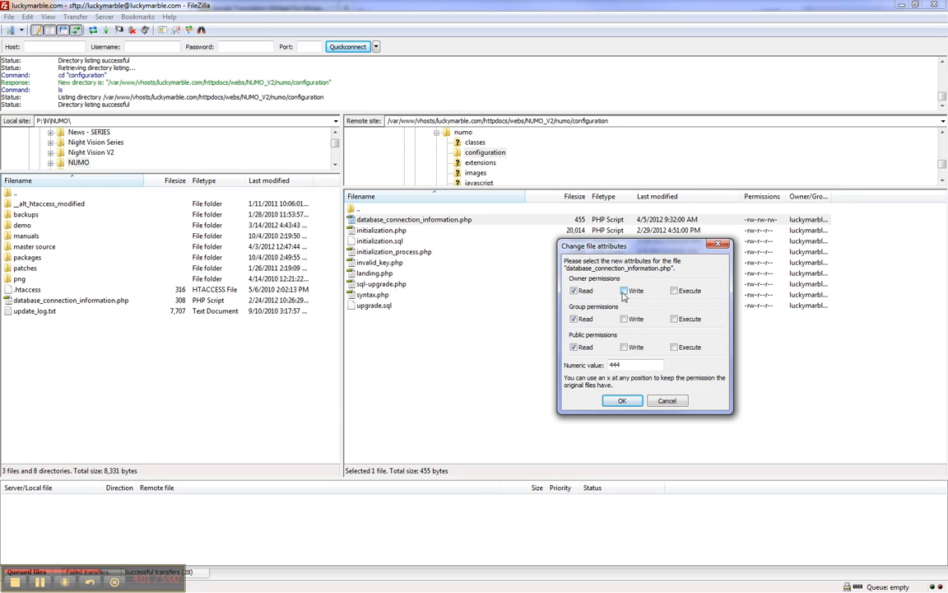
pyautogui.click(622, 400)
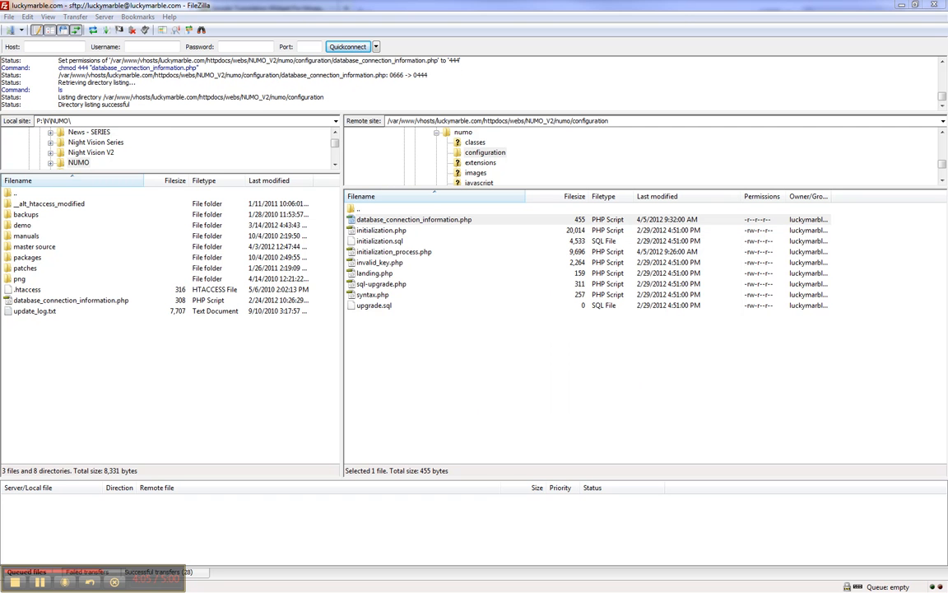
# Step: Switch to Firefox and load the NUMO admin page again to check the writable-file warning
pyautogui.hotkey('alt', 'Tab')
pyautogui.click(363, 26)
pyautogui.press('Return')
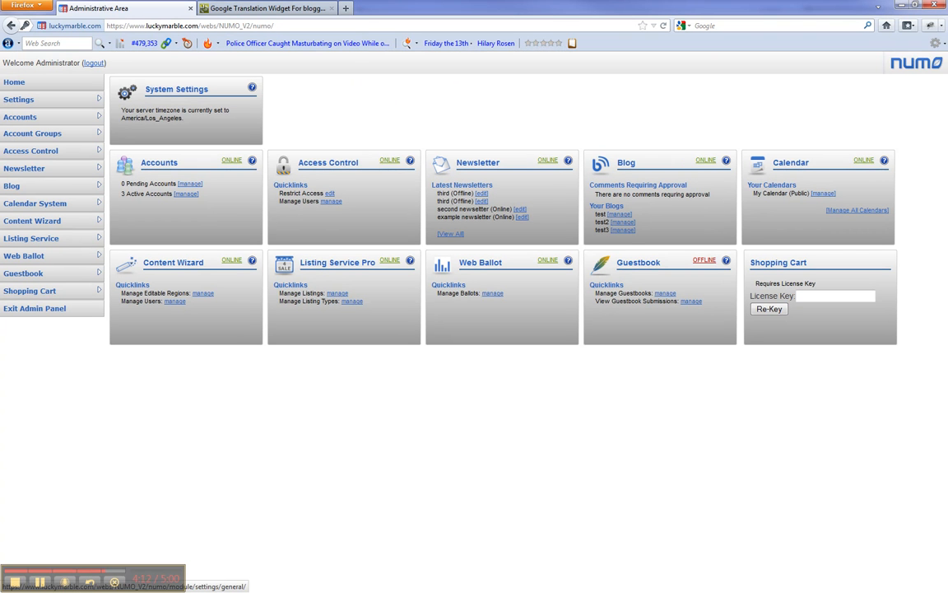
# Step: Switch to FileZilla and set the permissions of database_connection_information.php to 666
pyautogui.hotkey('alt', 'Tab')
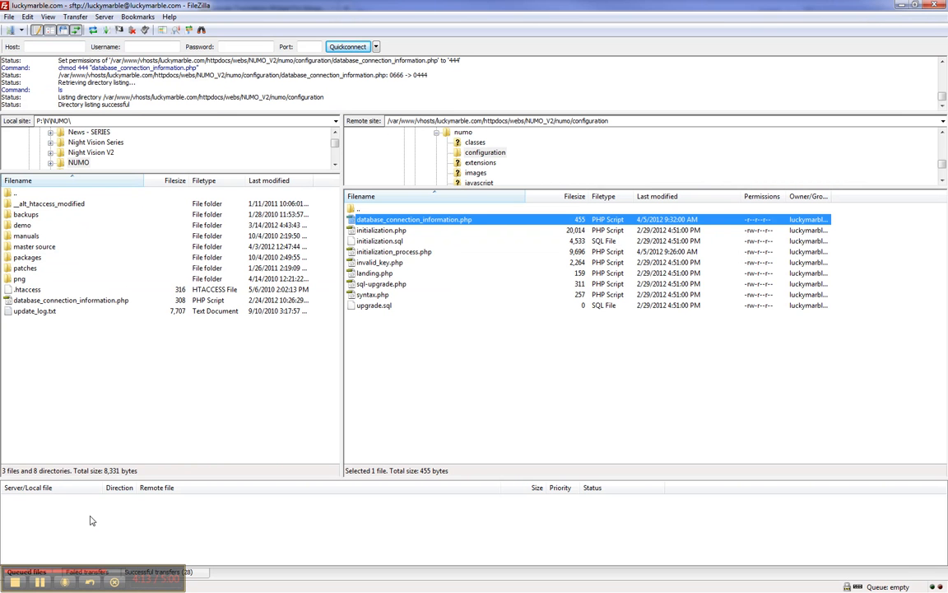
pyautogui.rightClick(445, 219)
pyautogui.click(482, 324)
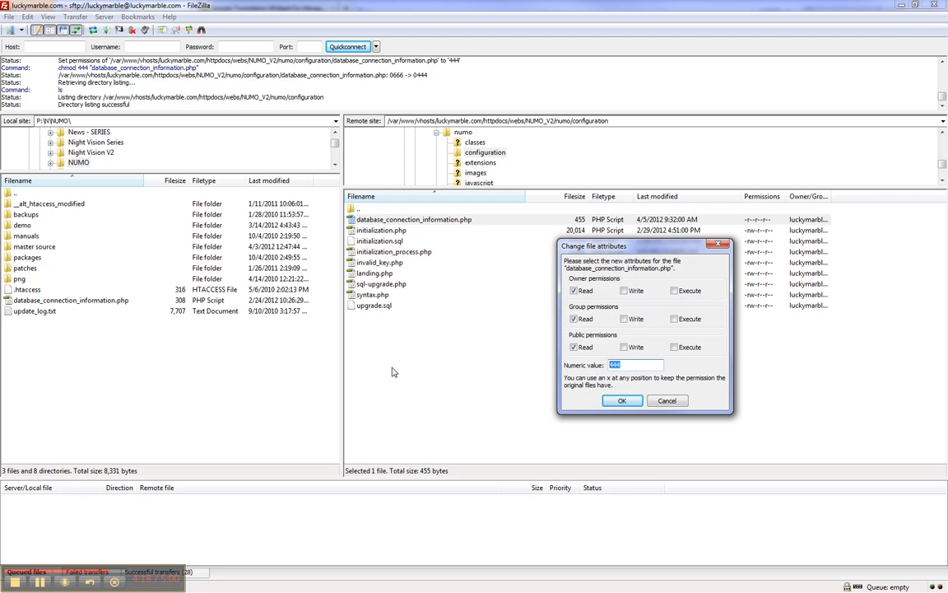
pyautogui.write('666')
pyautogui.press('Return')
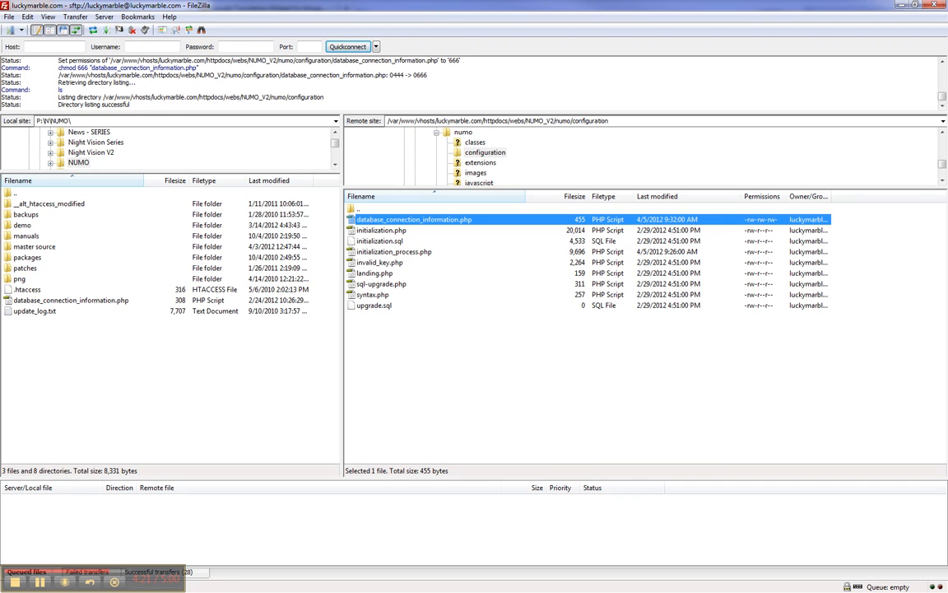
# Step: Return to Firefox and load the NUMO admin page again to check its warning with the file writable
pyautogui.hotkey('alt', 'Tab')
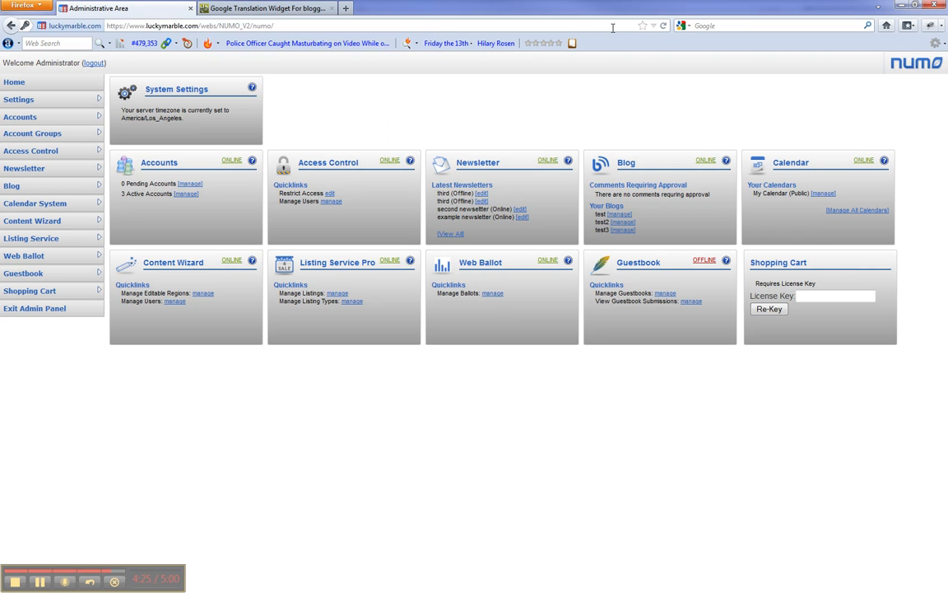
pyautogui.click(613, 25)
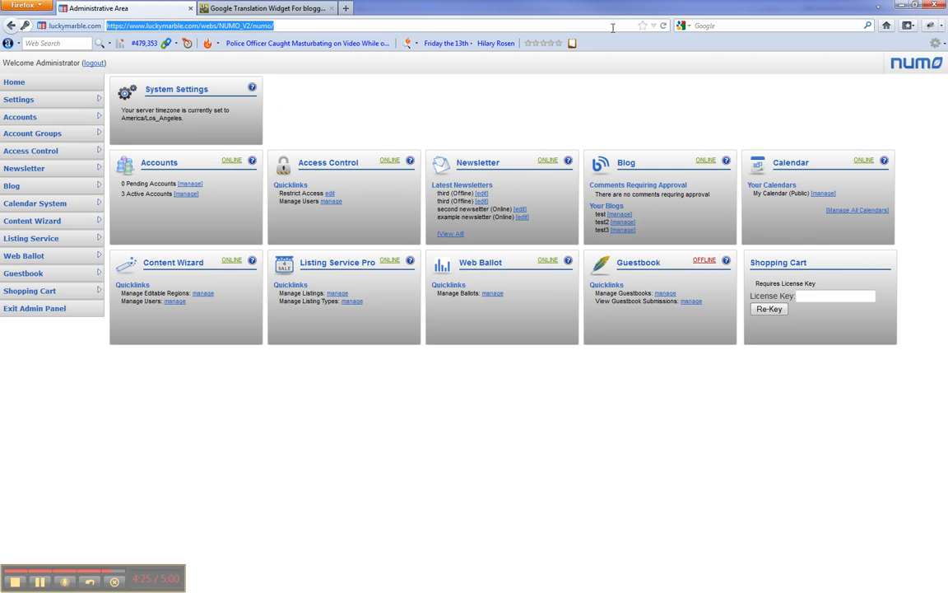
pyautogui.press('Return')
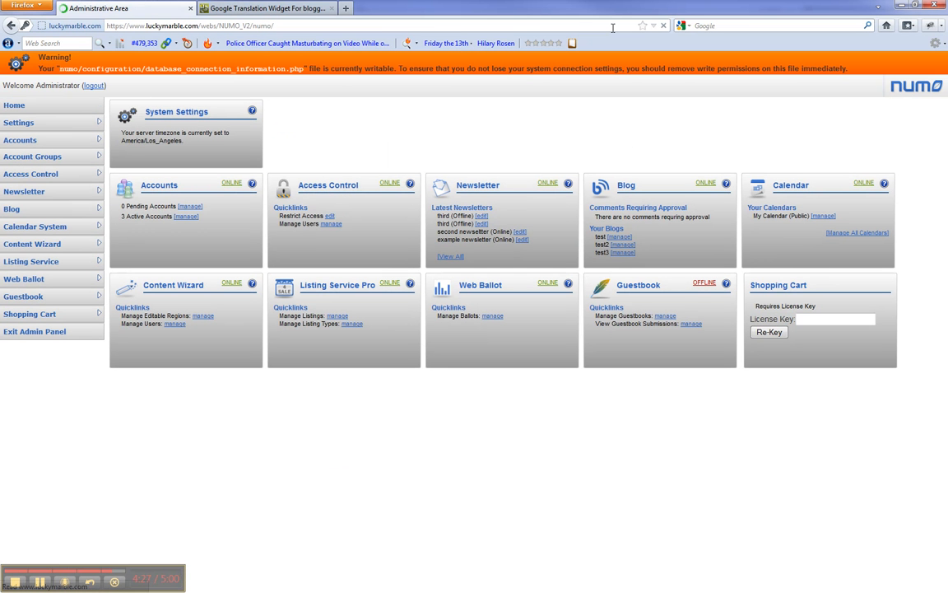